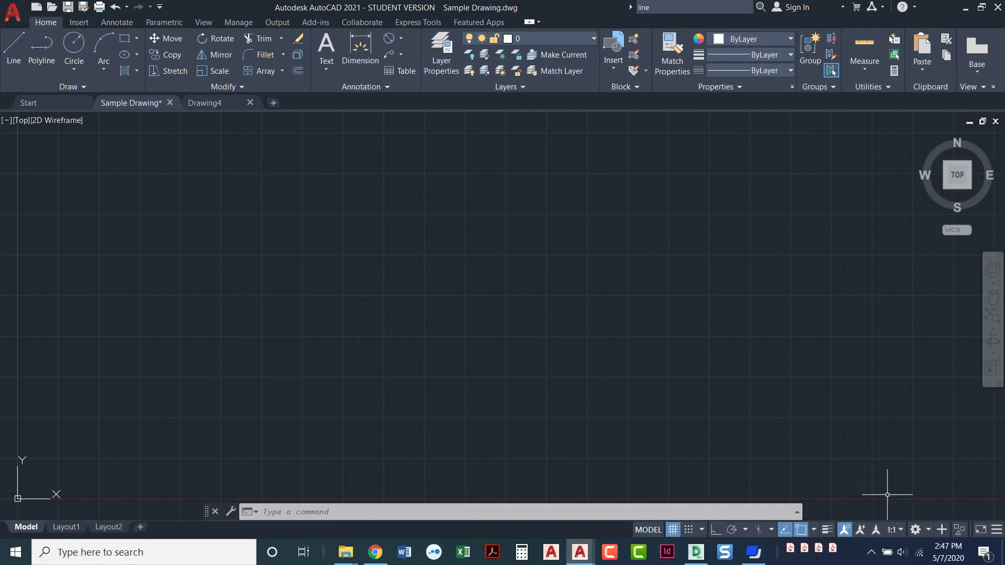
pyautogui.click(914, 535)
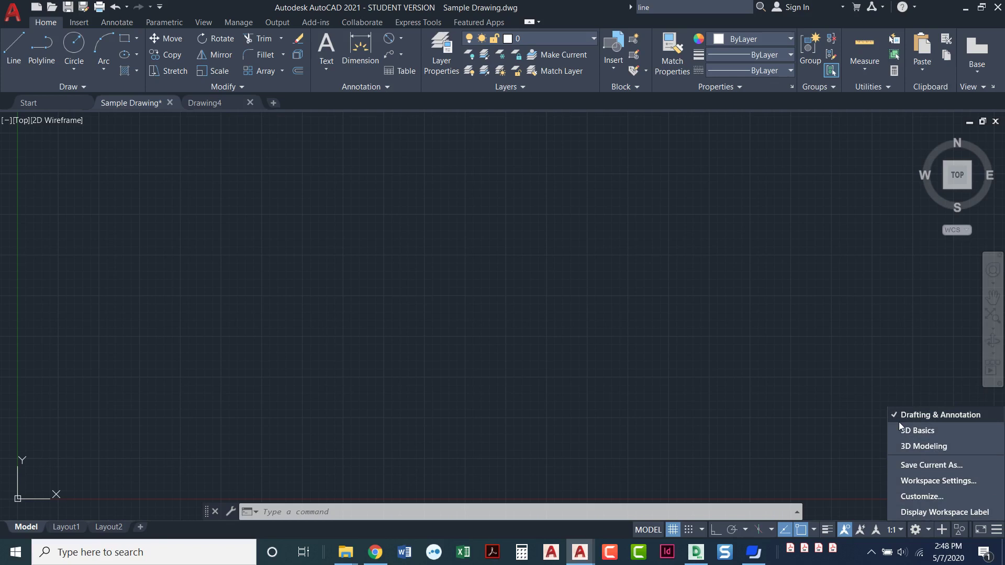
pyautogui.click(855, 419)
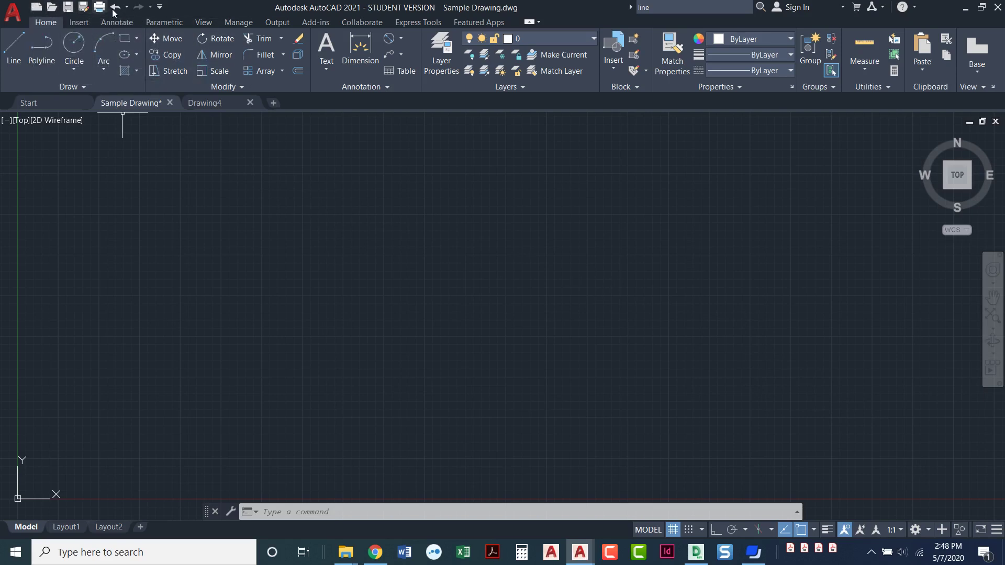
# - Add Layer and Match Properties to the Quick Access Toolbar and show the menu bar
pyautogui.click(159, 8)
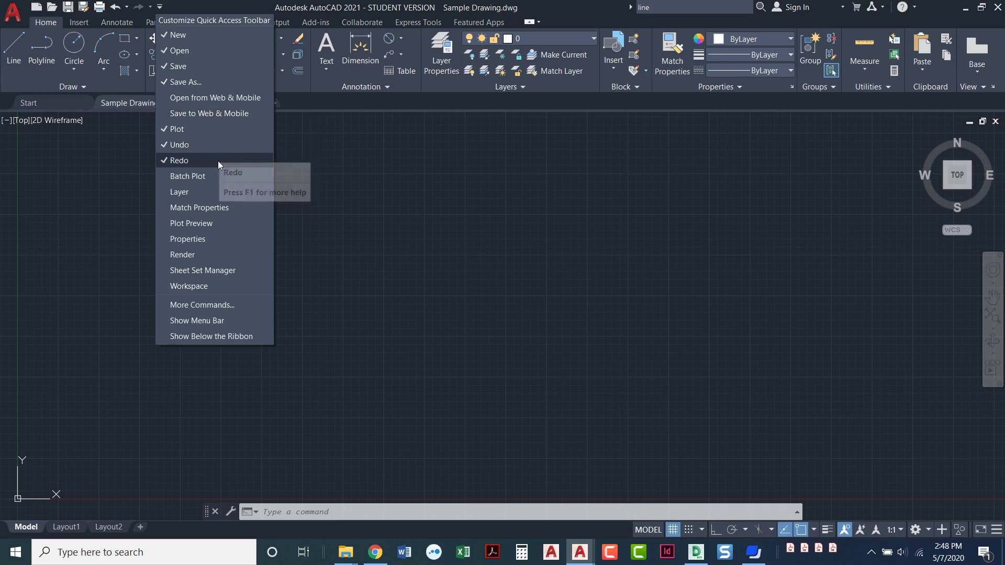
pyautogui.click(189, 192)
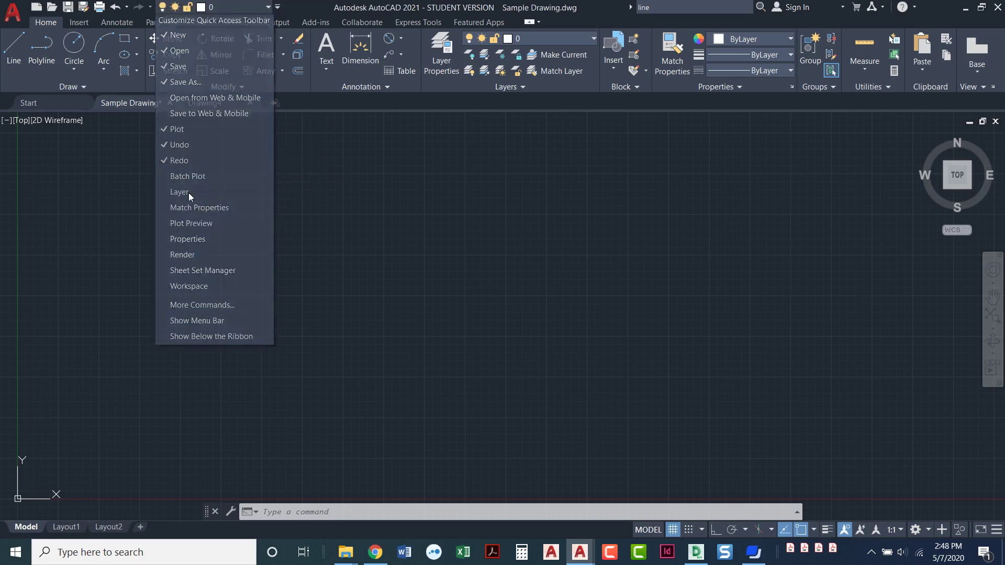
pyautogui.click(277, 8)
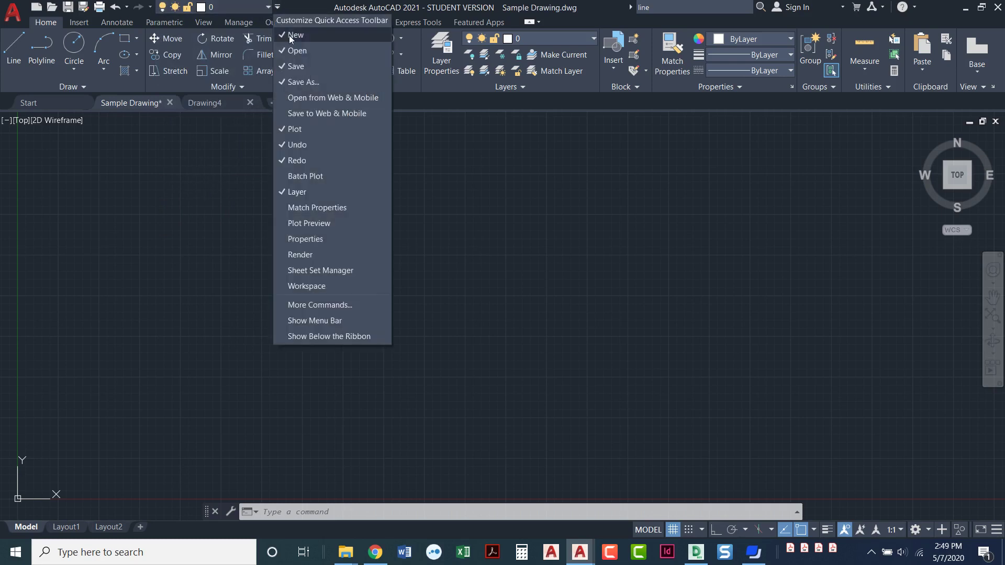
pyautogui.click(336, 208)
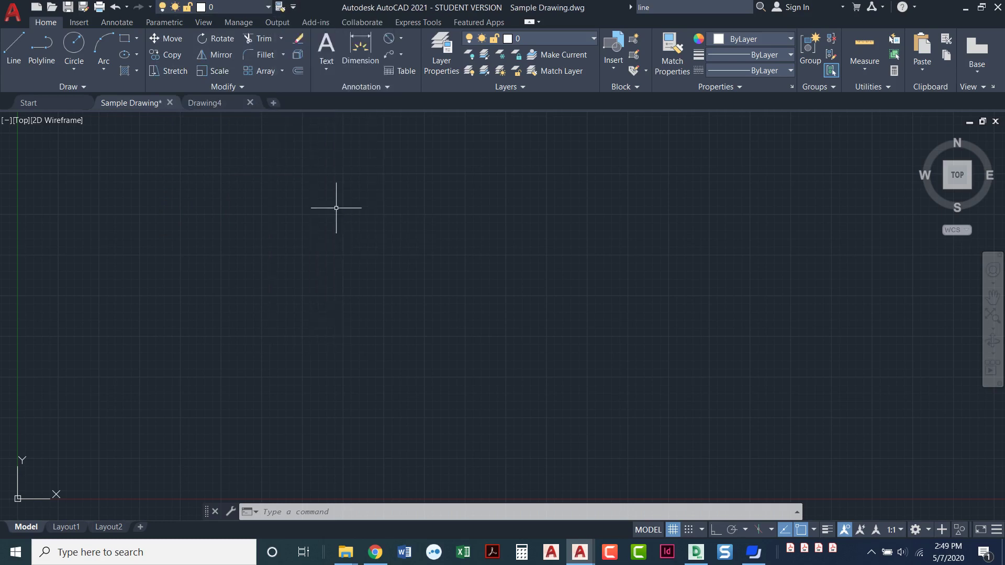
pyautogui.click(293, 7)
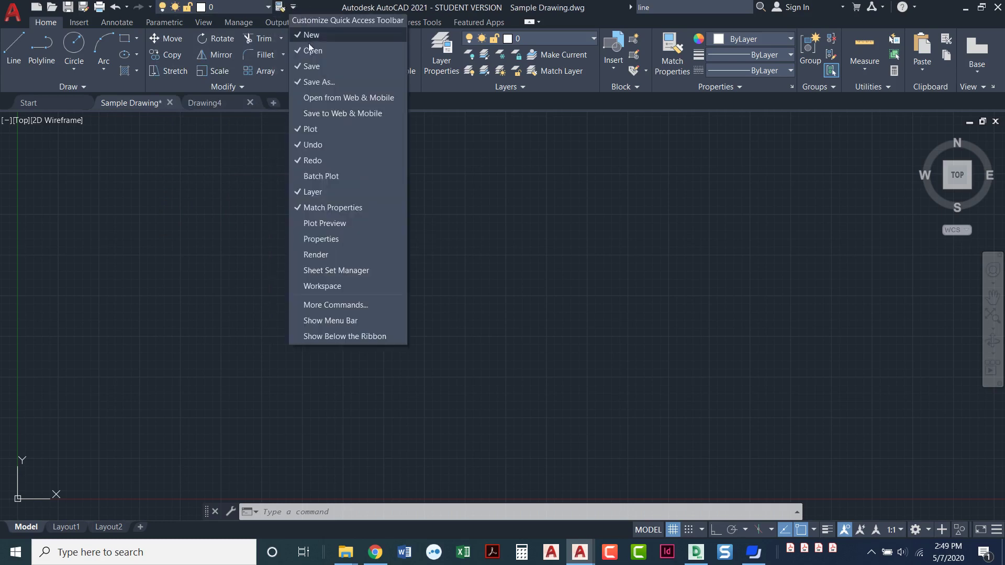
pyautogui.click(327, 322)
pyautogui.click(272, 22)
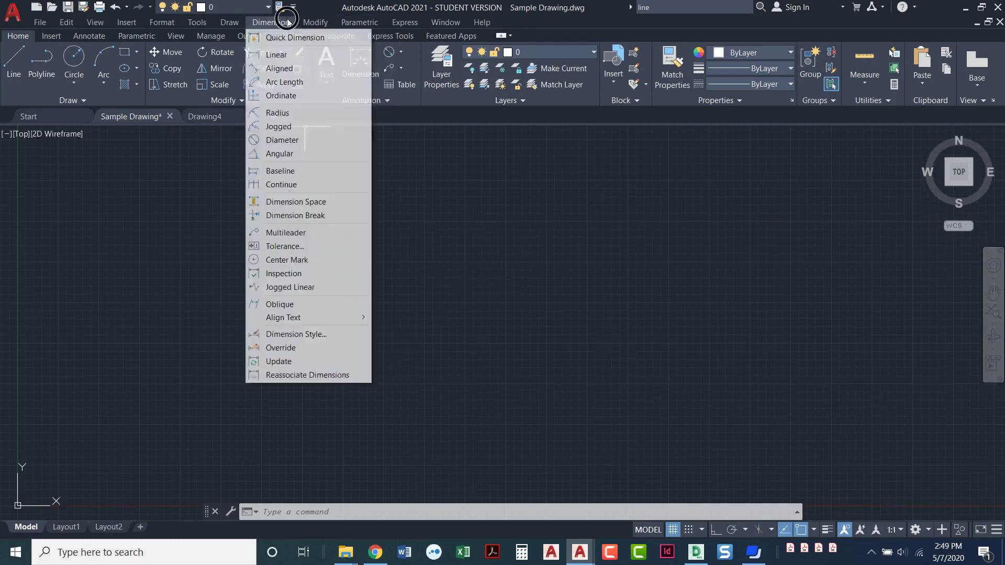
pyautogui.click(327, 23)
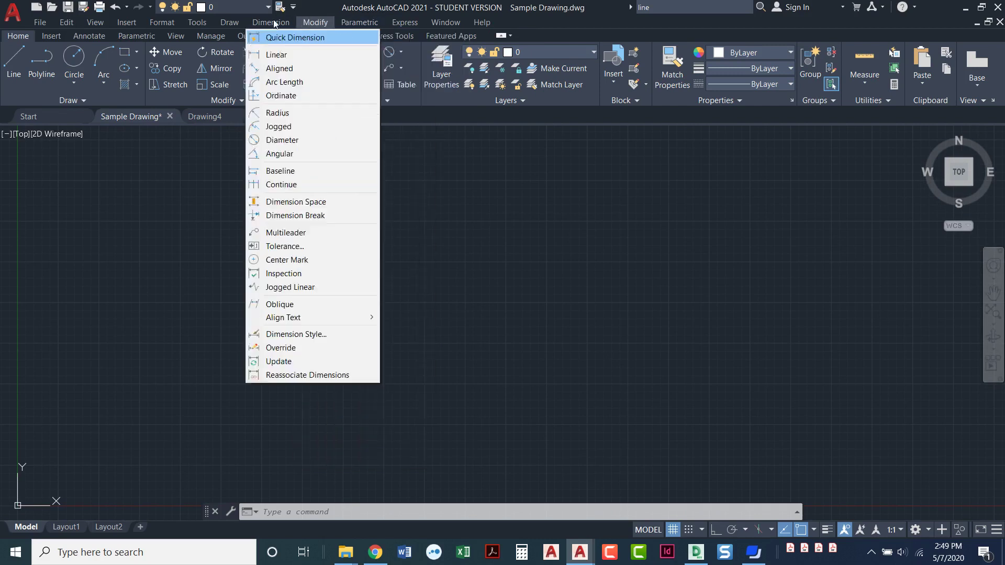
pyautogui.moveTo(172, 21)
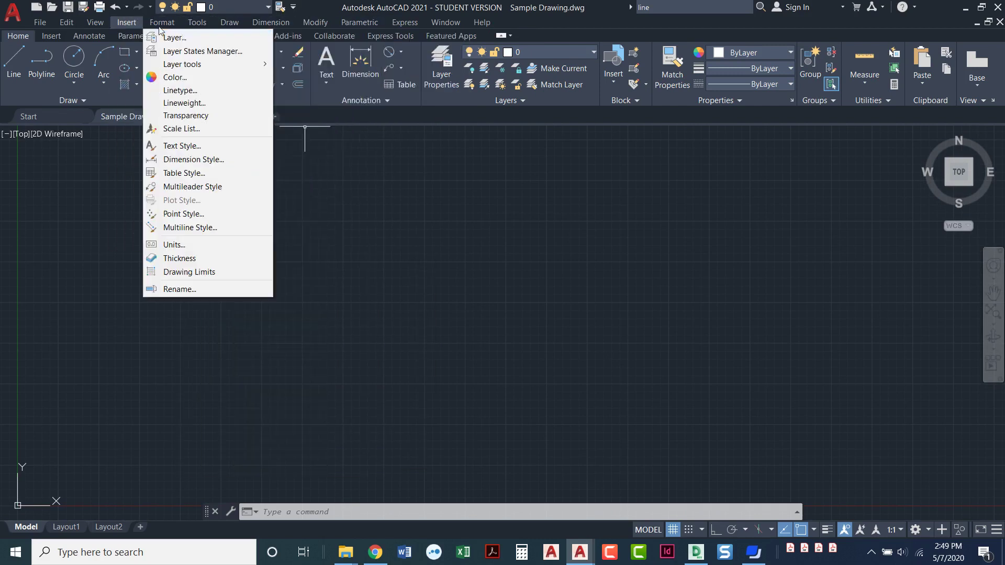
pyautogui.click(354, 186)
pyautogui.click(370, 192)
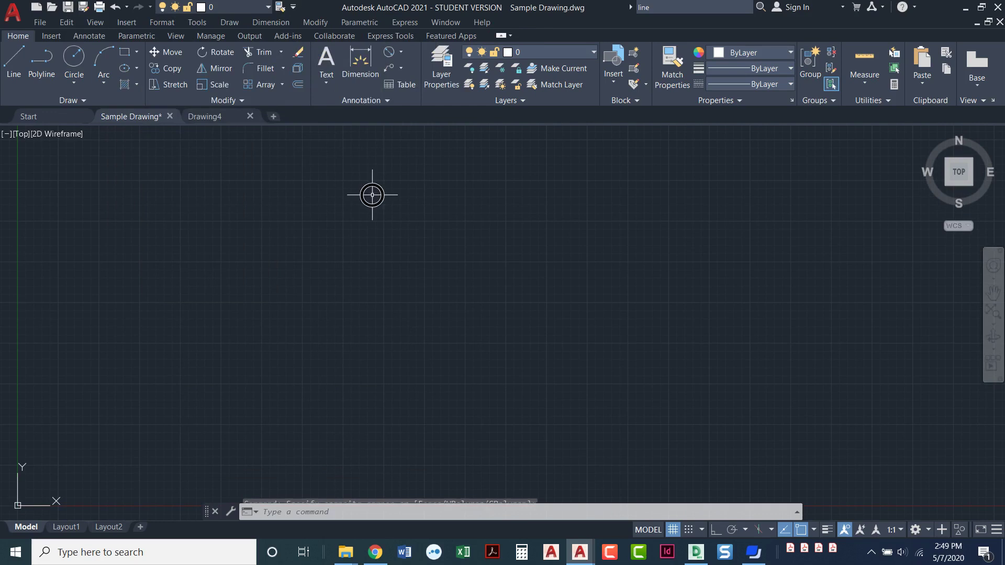
# - Add the Workspace selector and Properties to the Quick Access Toolbar
pyautogui.click(293, 7)
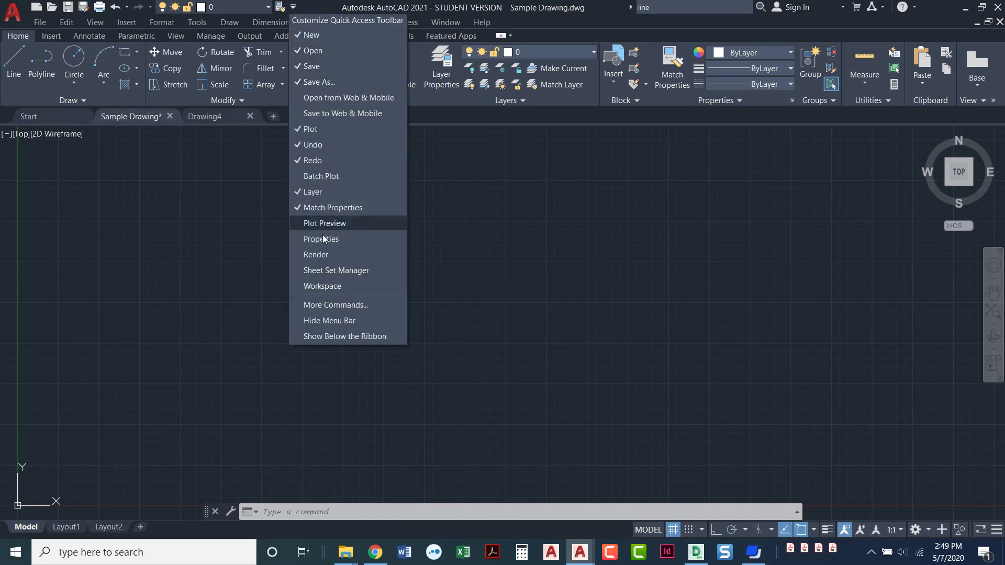
pyautogui.click(330, 287)
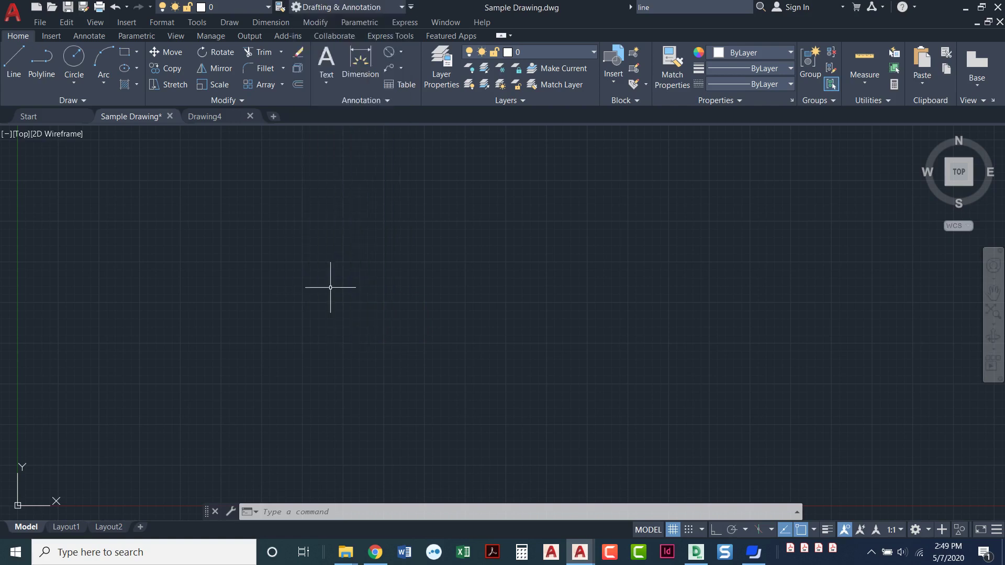
pyautogui.click(411, 7)
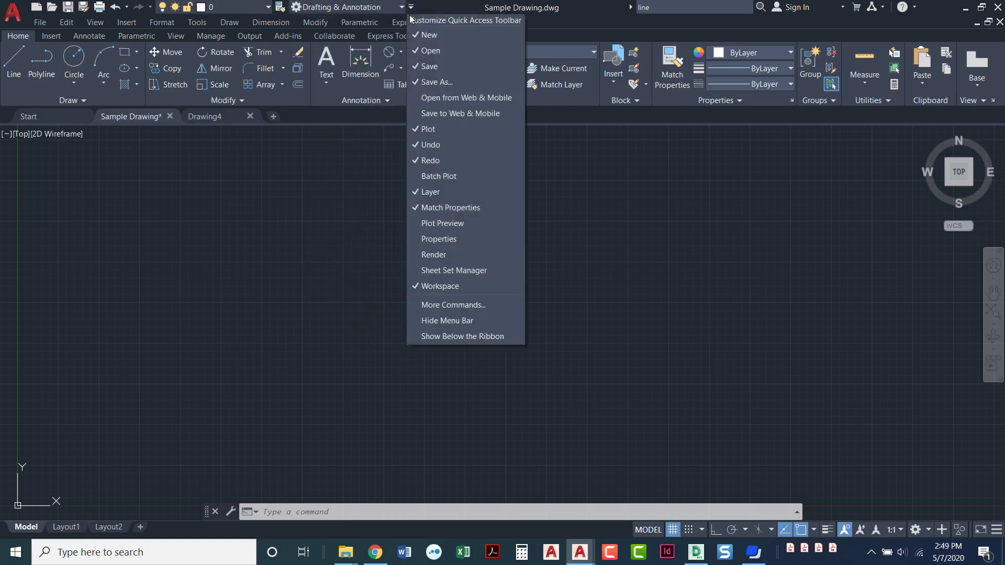
pyautogui.click(421, 239)
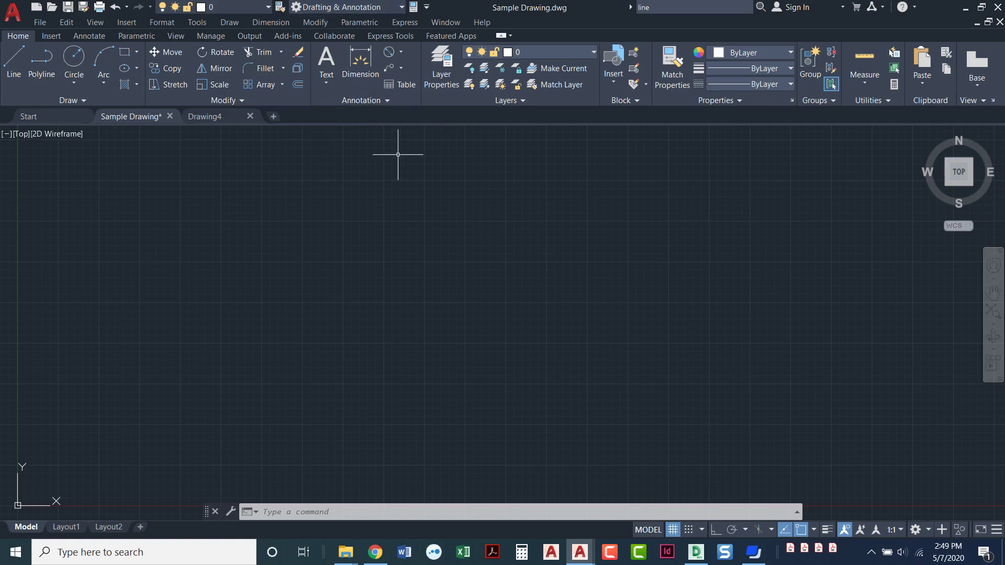
# - Remove Workspace from the Quick Access Toolbar and add it back so that it follows Properties
pyautogui.click(426, 6)
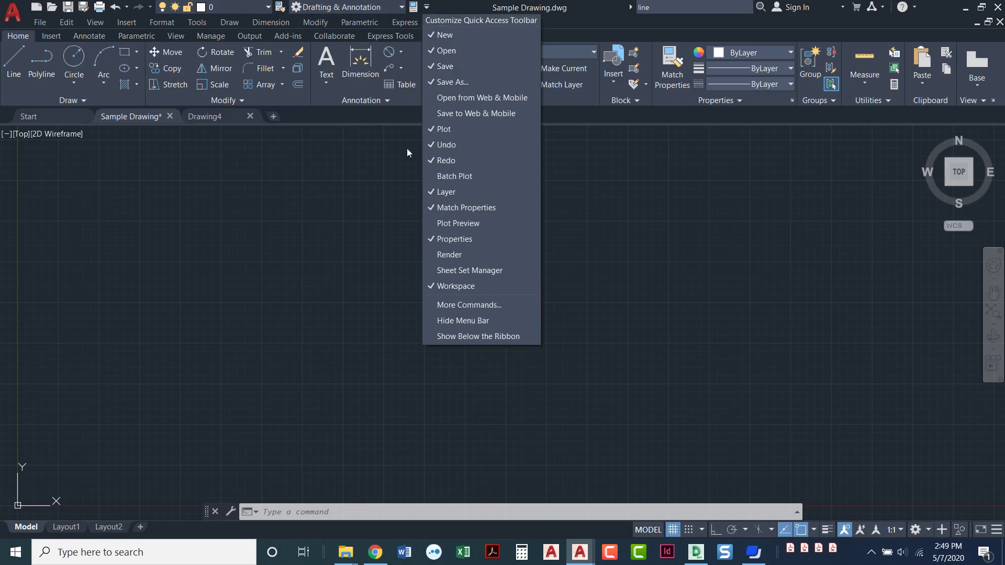
pyautogui.click(434, 286)
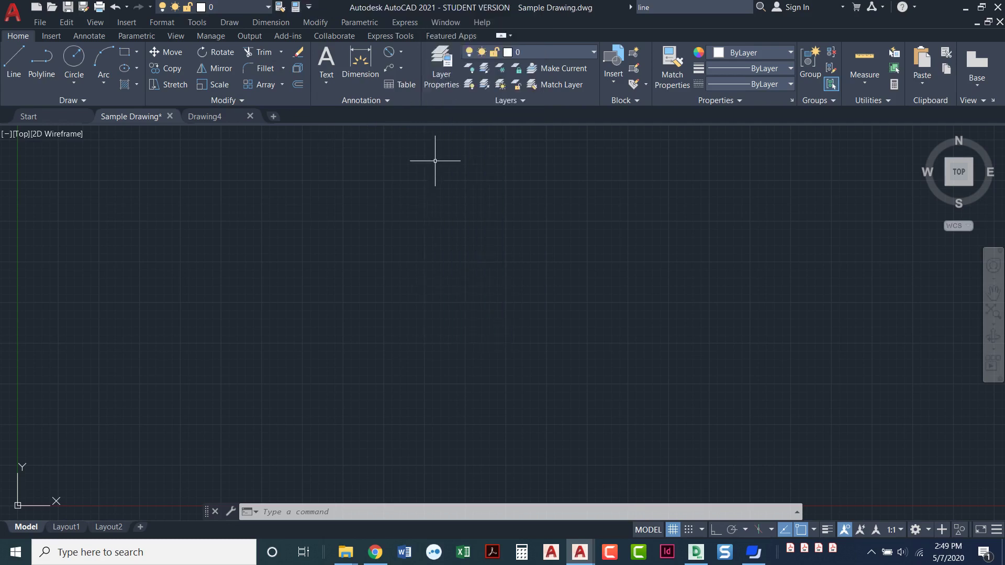
pyautogui.click(309, 7)
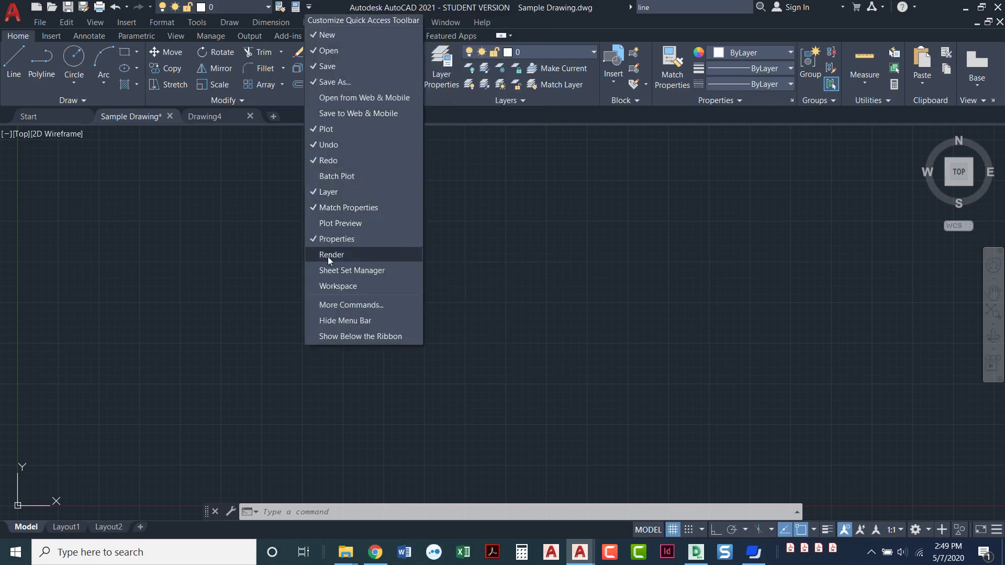
pyautogui.click(324, 286)
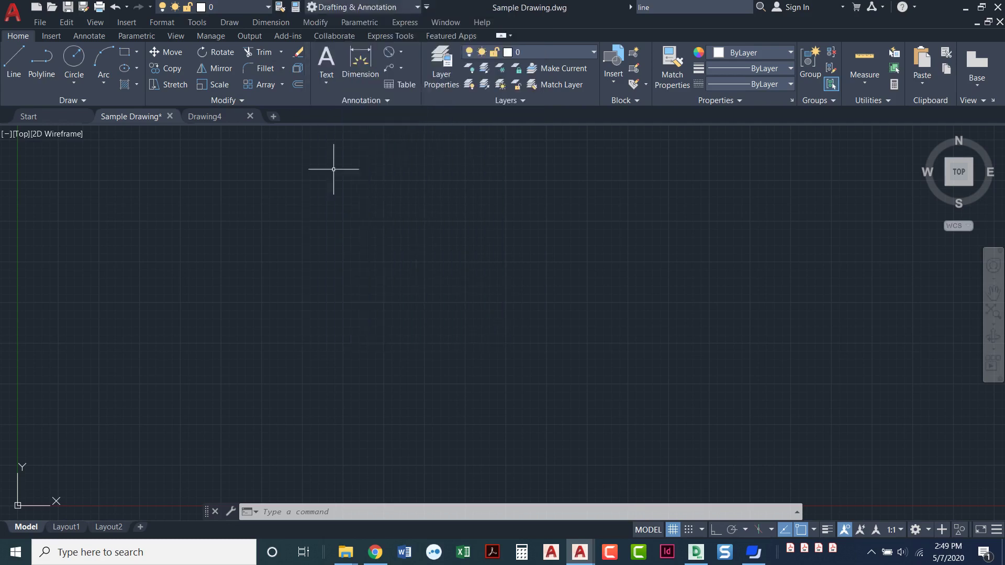
# - Show the cursor coordinates in the status bar and hide them again
pyautogui.click(995, 530)
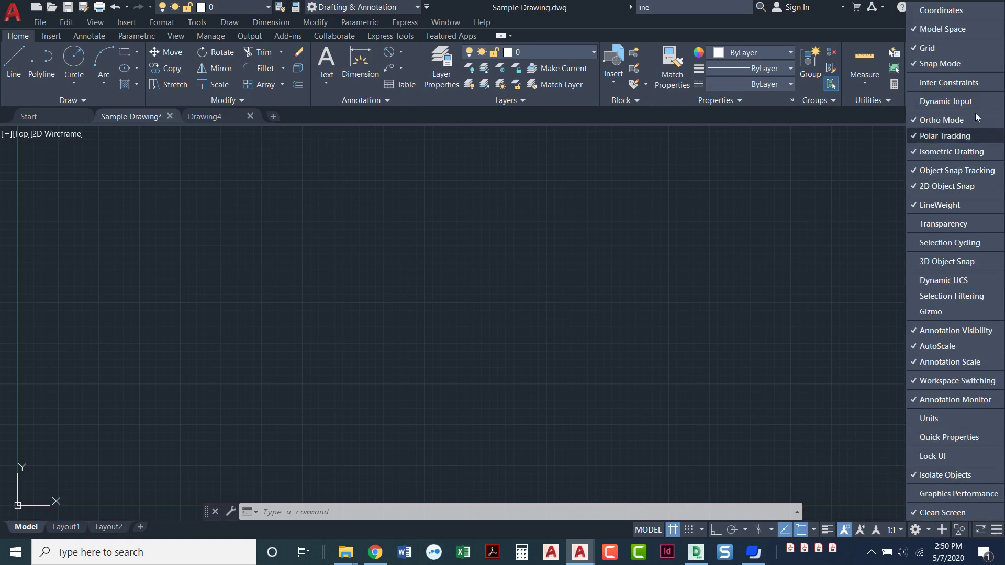
pyautogui.click(953, 13)
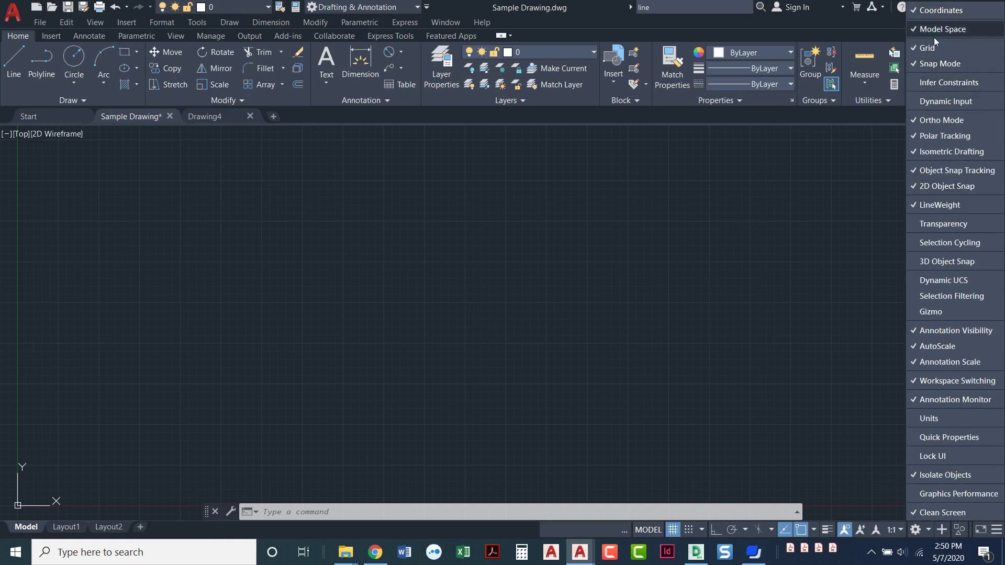
pyautogui.click(580, 455)
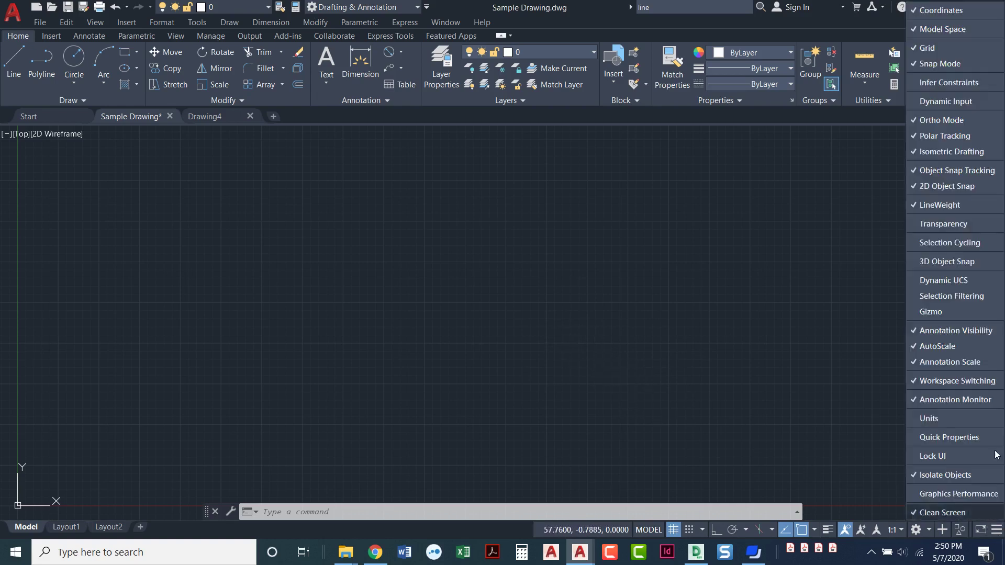
pyautogui.click(916, 11)
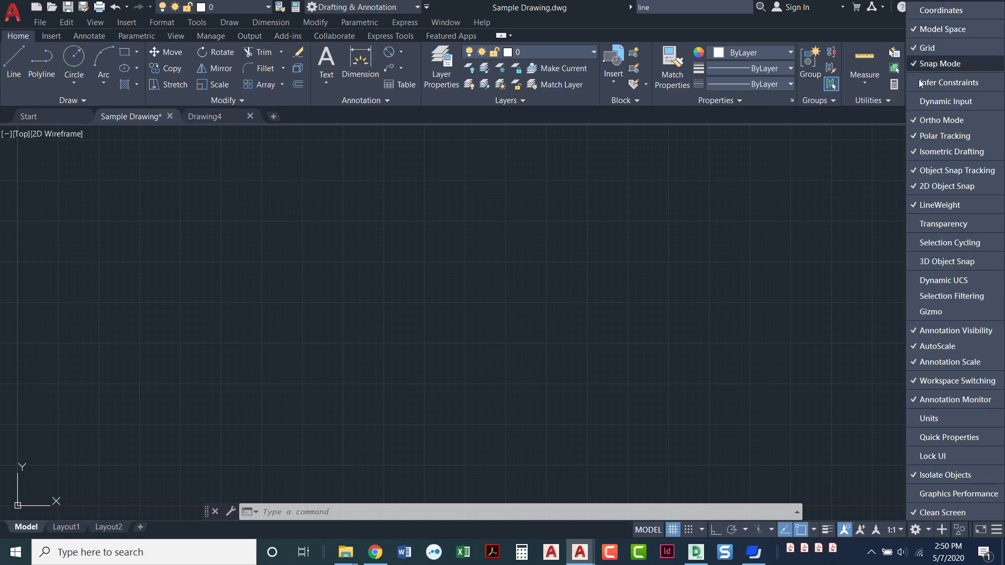
# - Add Dynamic Input and Units to the status bar and remove Workspace Switching from it
pyautogui.click(931, 102)
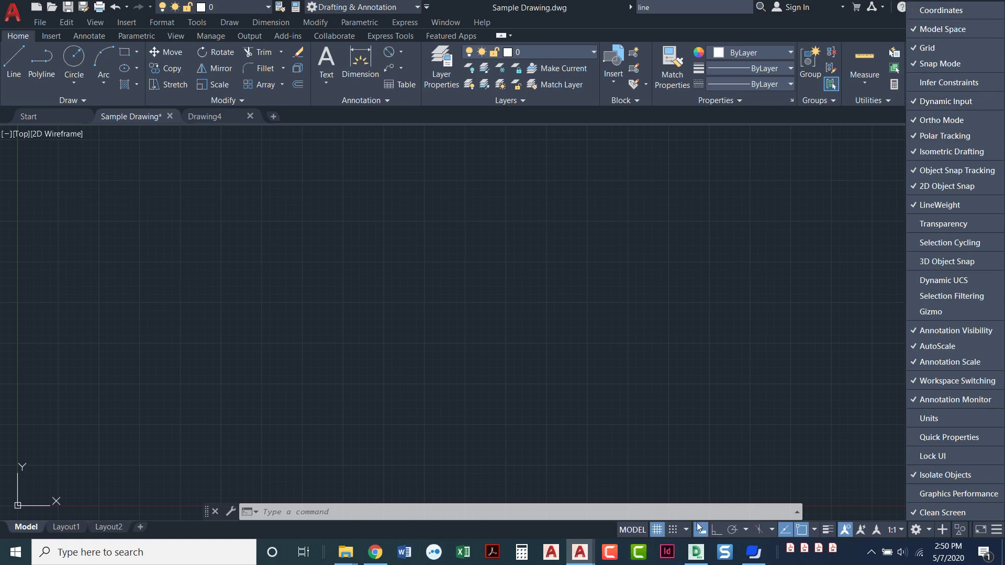
pyautogui.click(938, 100)
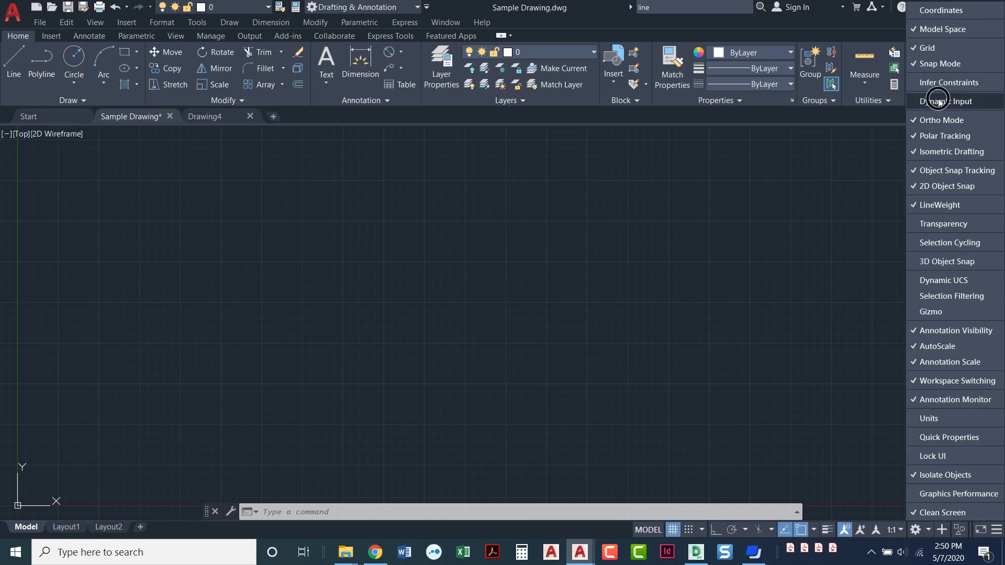
pyautogui.click(937, 100)
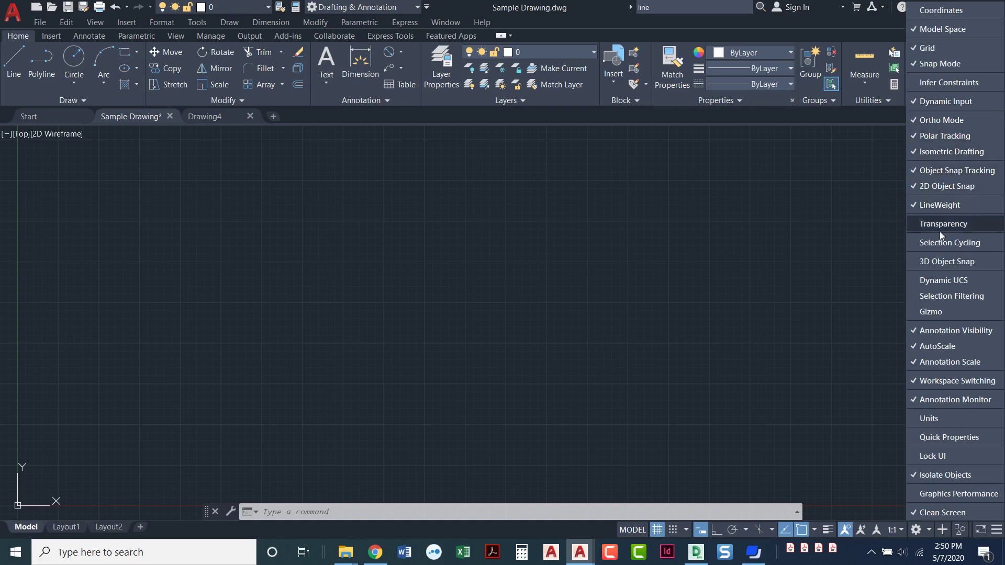
pyautogui.click(934, 421)
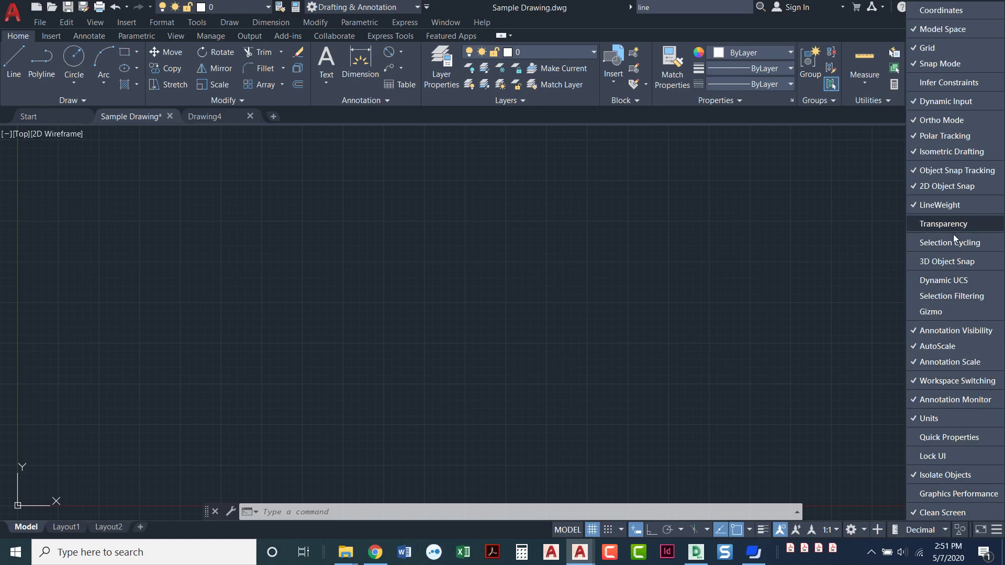
pyautogui.click(913, 381)
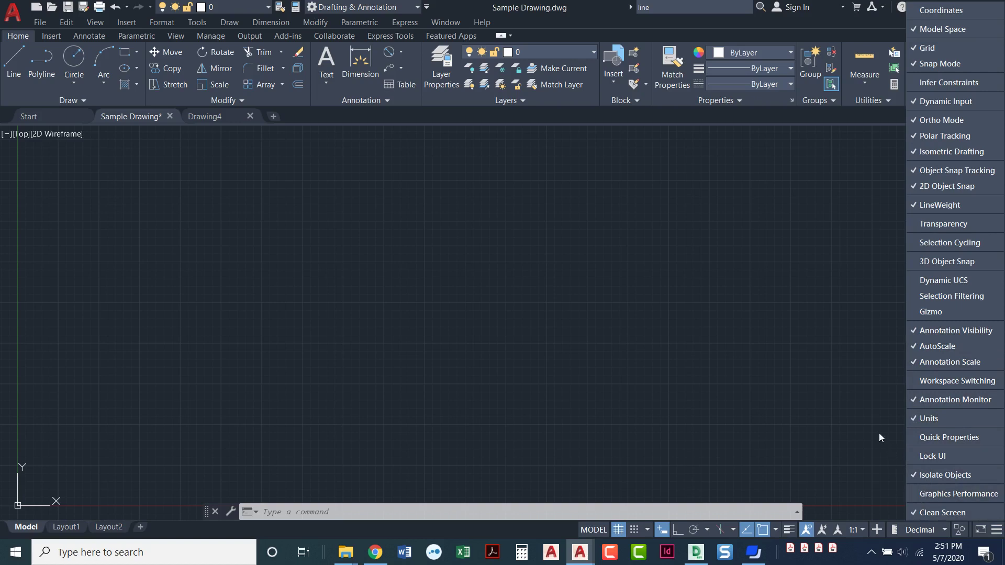
pyautogui.click(837, 398)
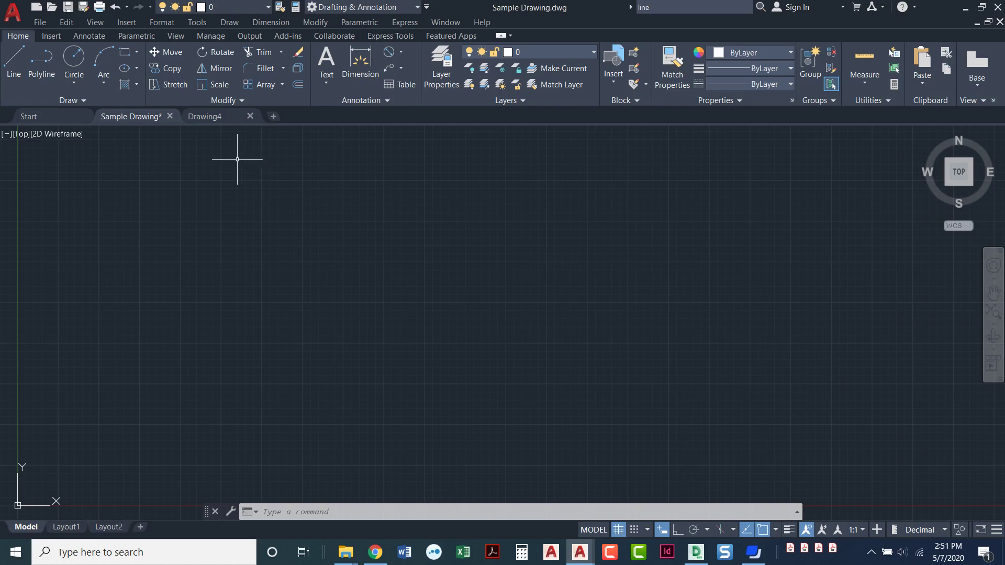
# - Display the AutoCAD Draw toolbar beside the drawing area
pyautogui.click(197, 23)
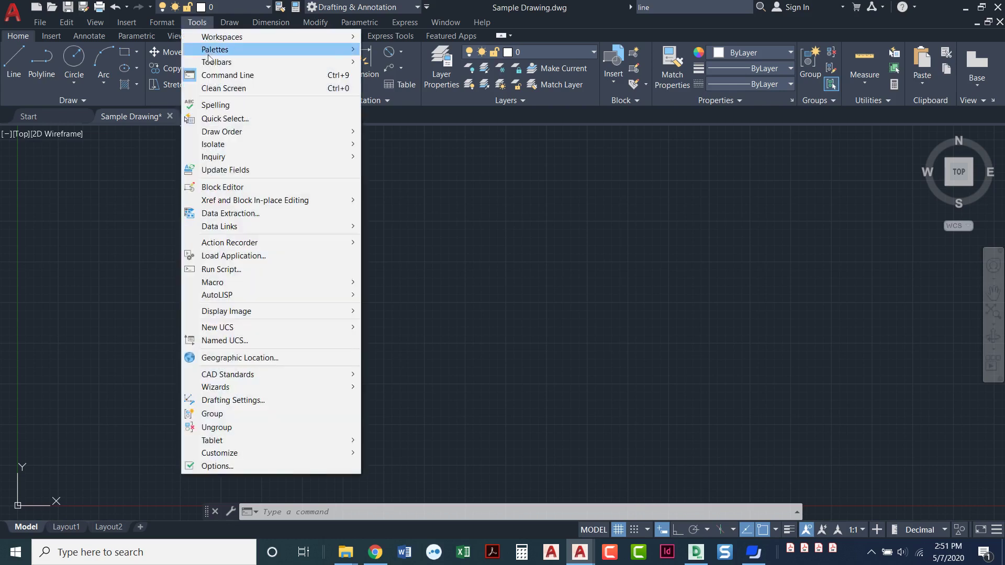
pyautogui.moveTo(205, 63)
pyautogui.moveTo(381, 67)
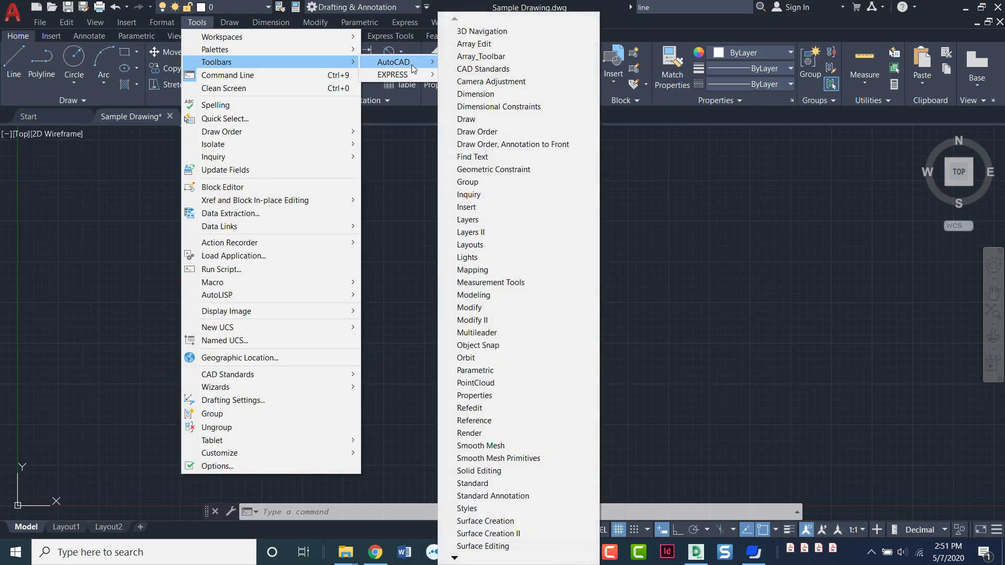
pyautogui.click(491, 121)
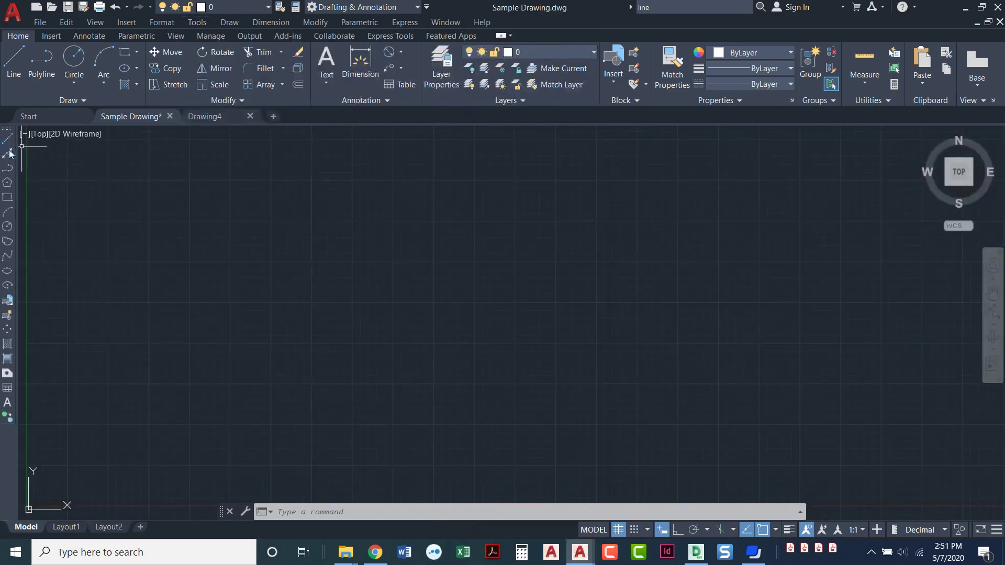
pyautogui.click(196, 24)
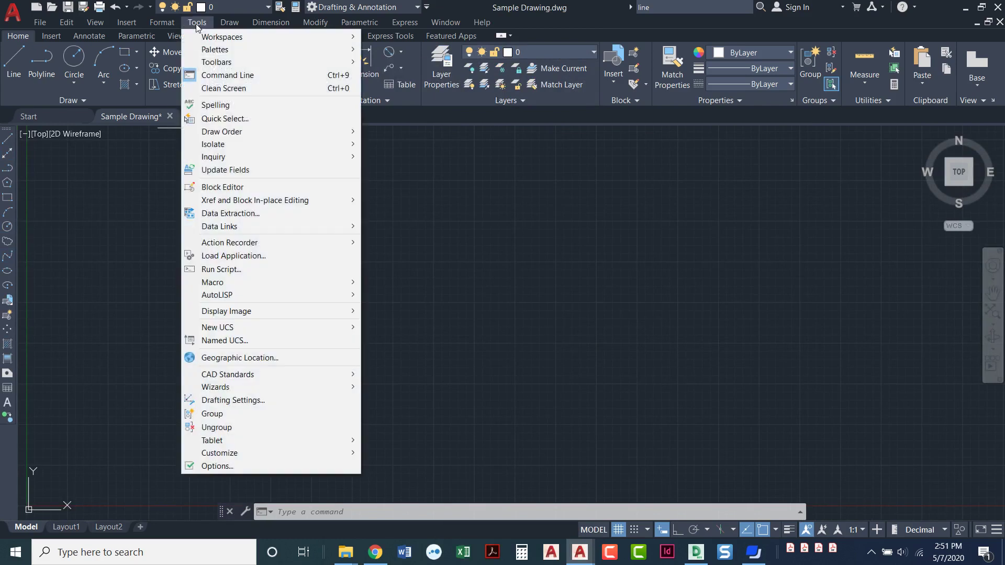
pyautogui.click(205, 62)
pyautogui.moveTo(390, 62)
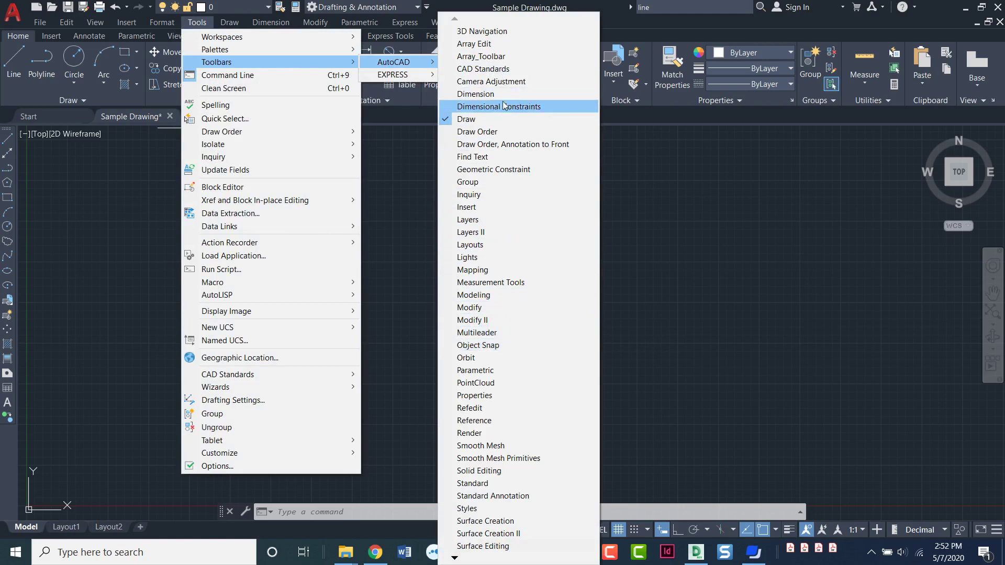
pyautogui.click(394, 233)
pyautogui.click(321, 227)
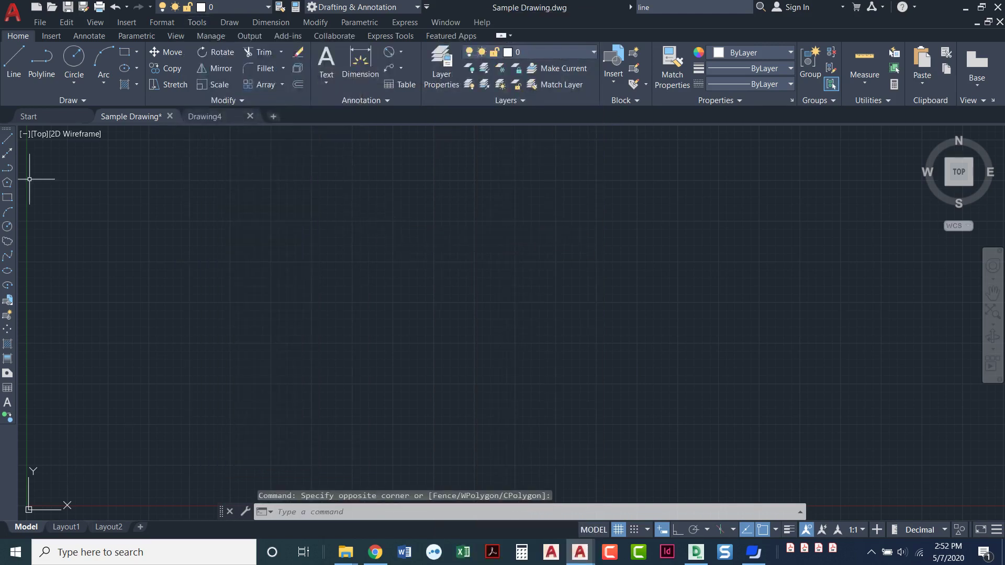
pyautogui.rightClick(6, 215)
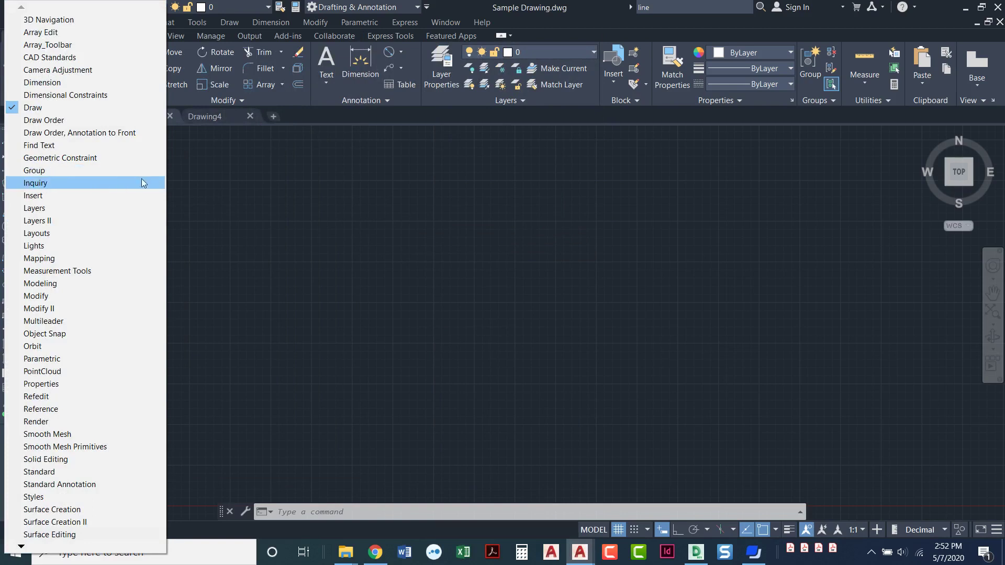
pyautogui.click(203, 181)
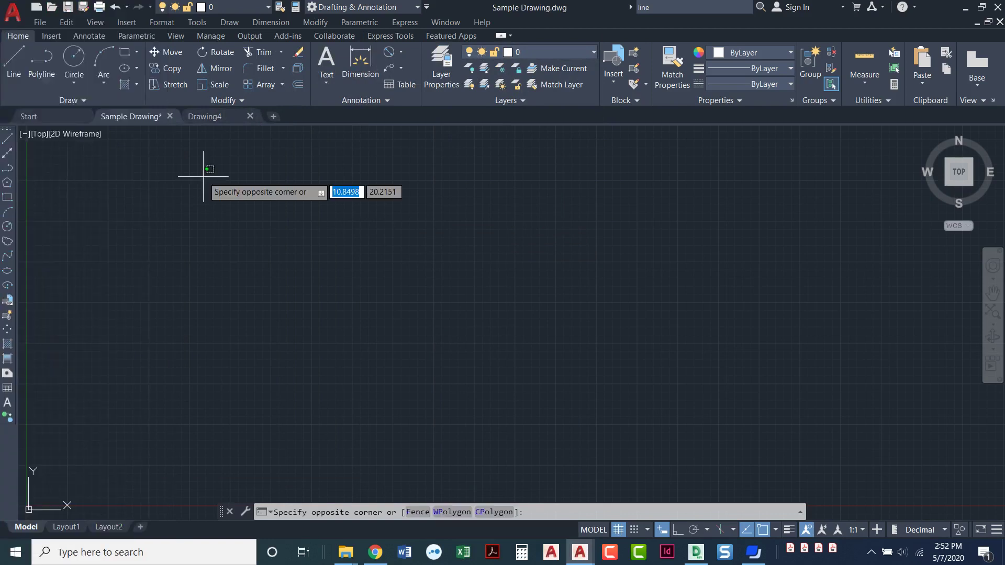
pyautogui.click(202, 176)
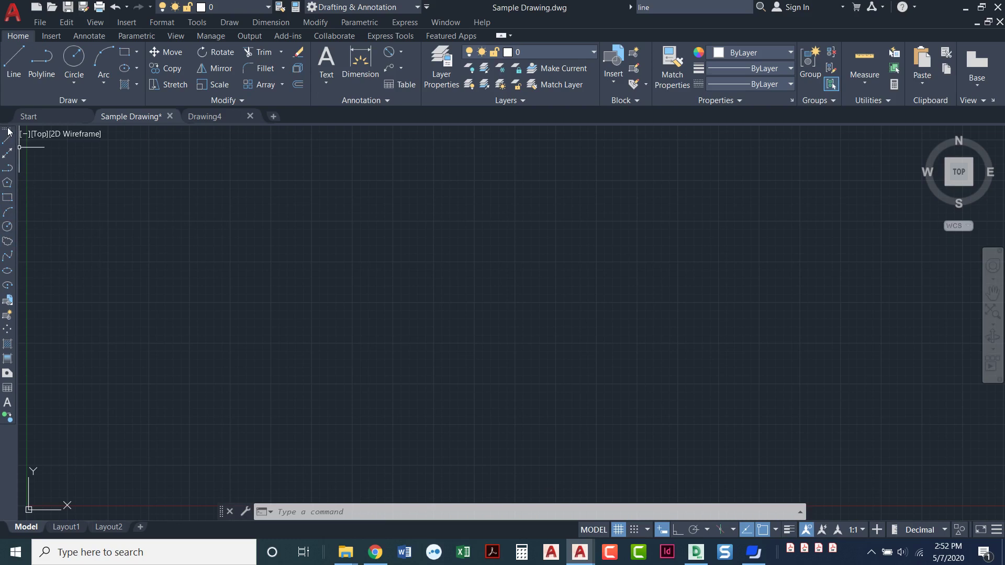
# - Undock the Draw toolbar into the drawing area and close it
pyautogui.moveTo(8, 131); pyautogui.dragTo(314, 200)
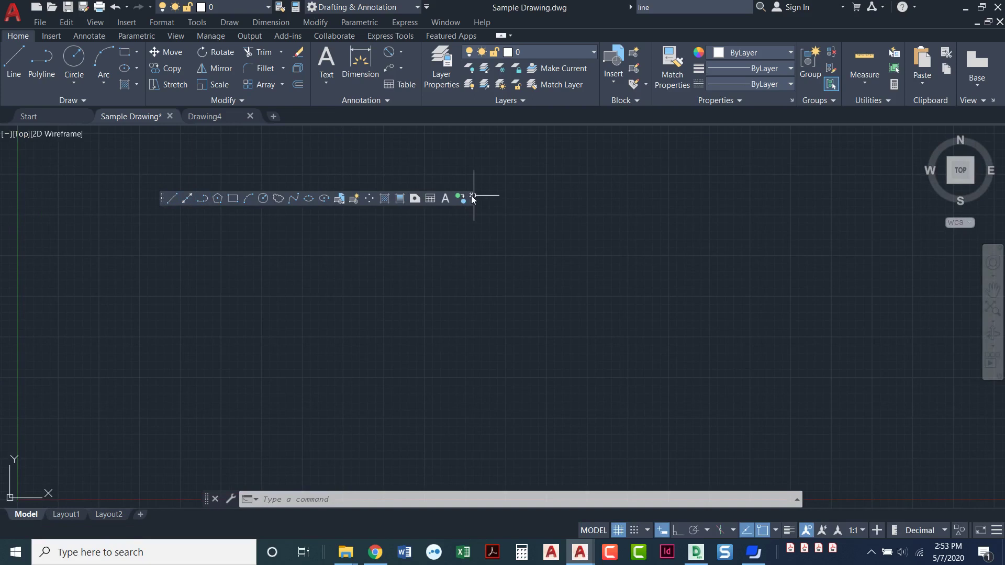
pyautogui.click(473, 198)
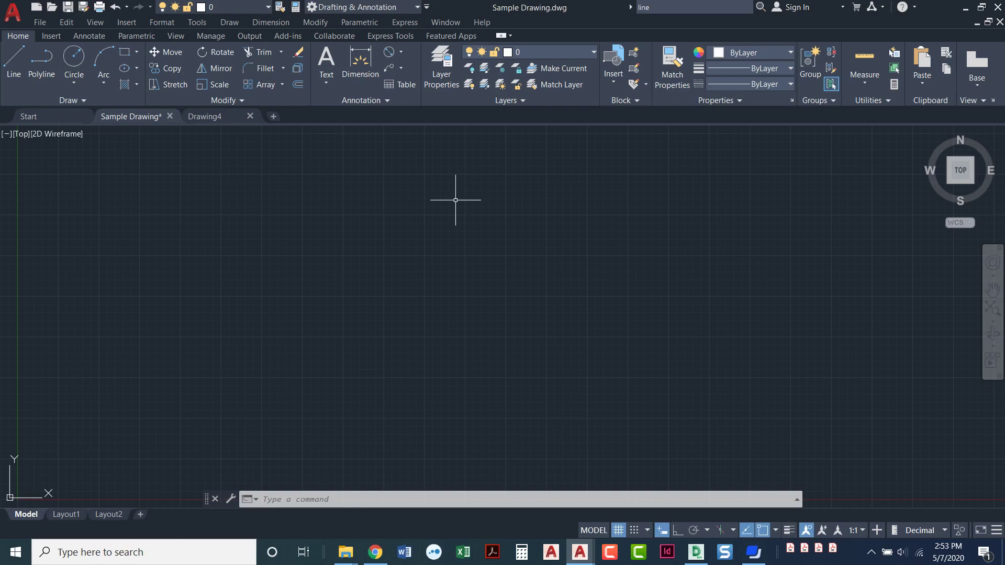
# - Save the current interface layout as a workspace named Technical Drawing 101 Workspace
pyautogui.click(418, 8)
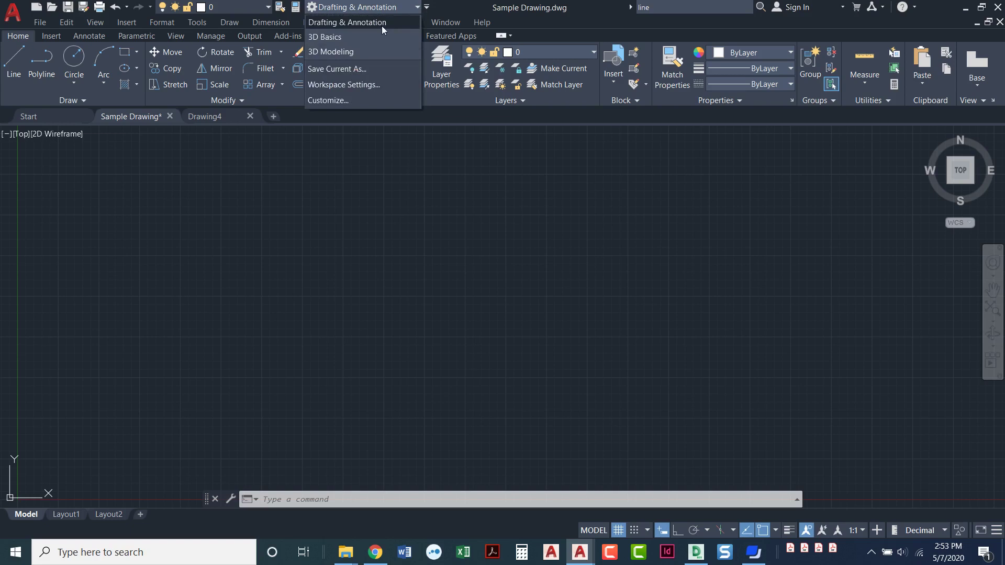
pyautogui.click(392, 192)
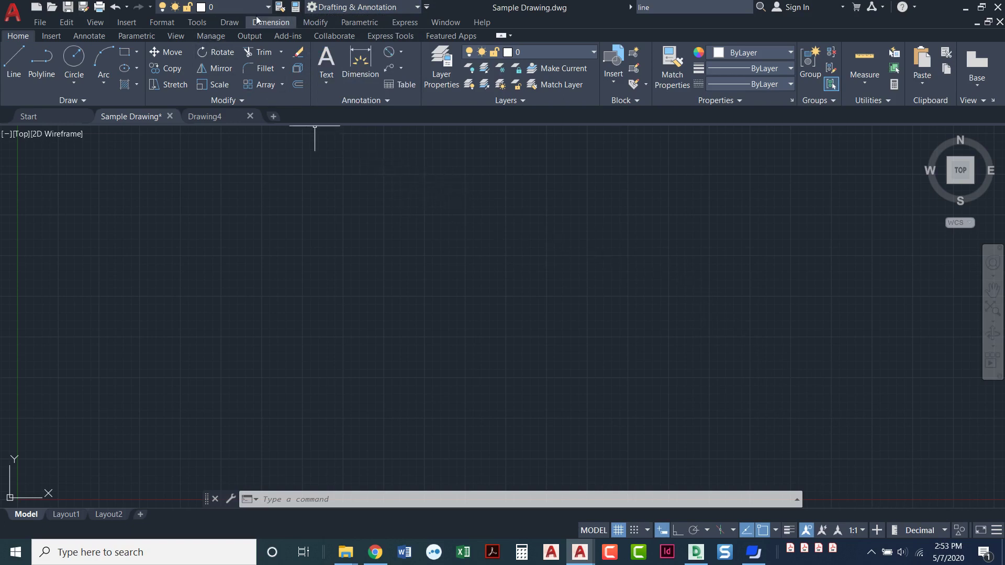
pyautogui.click(417, 8)
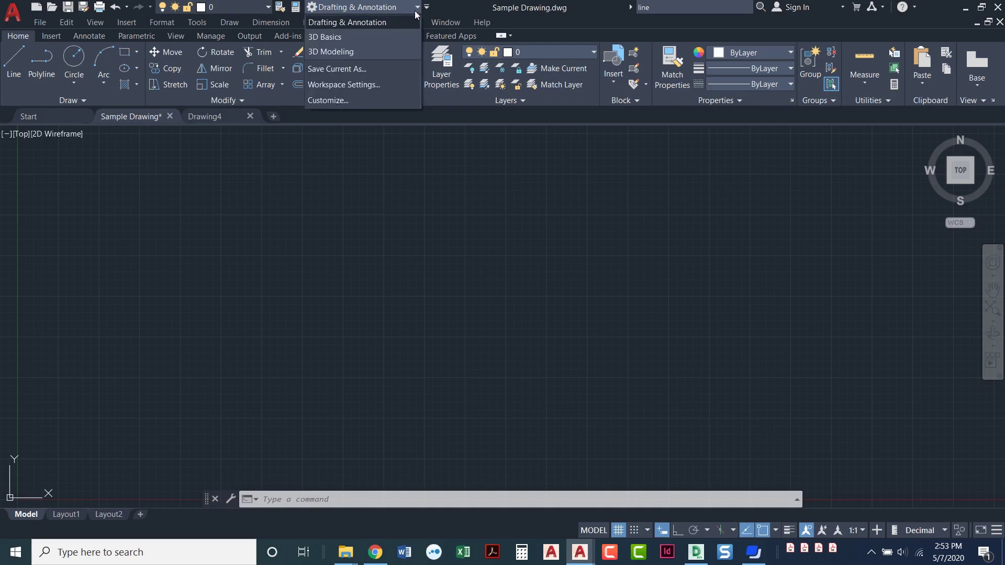
pyautogui.click(335, 73)
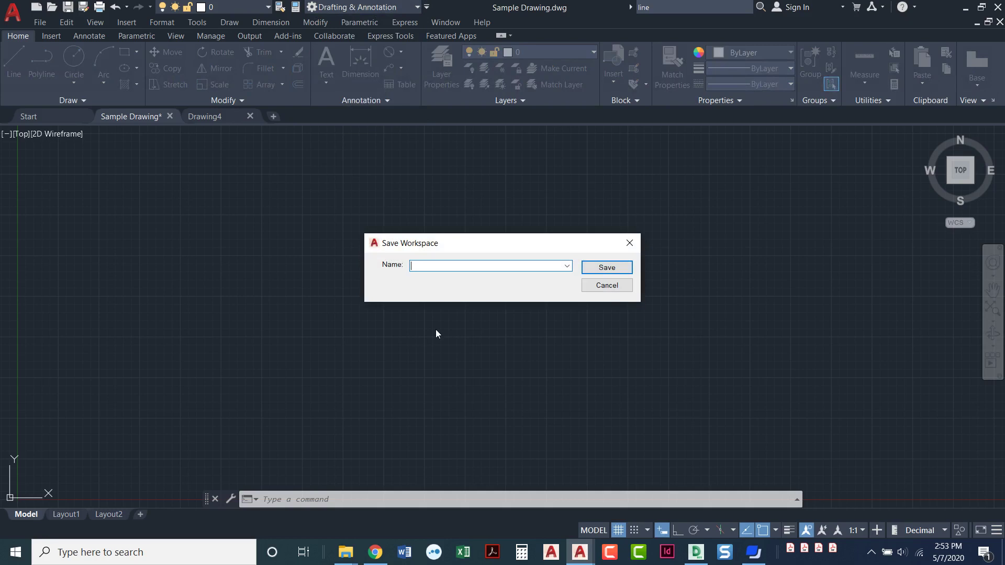
pyautogui.write('Technical Drawing 101 Workspace')
pyautogui.click(605, 270)
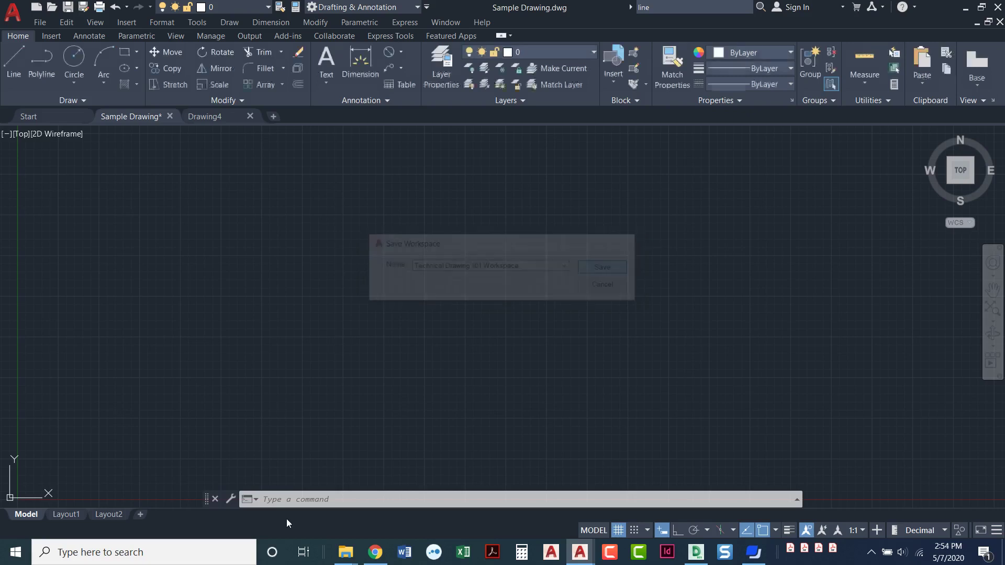
# - Switch to the Drafting & Annotation workspace and back to Technical Drawing 101 Workspace
pyautogui.click(417, 6)
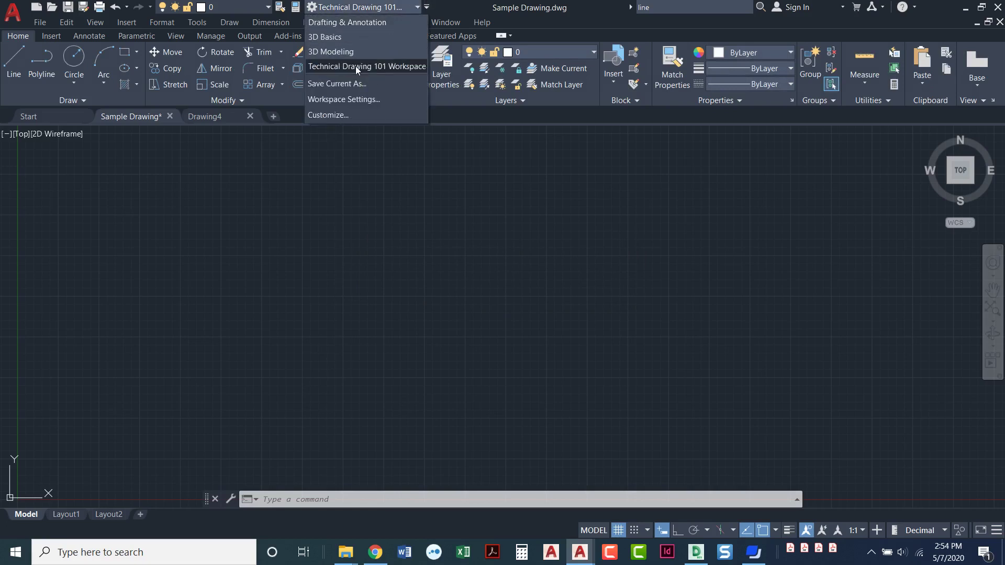
pyautogui.click(352, 25)
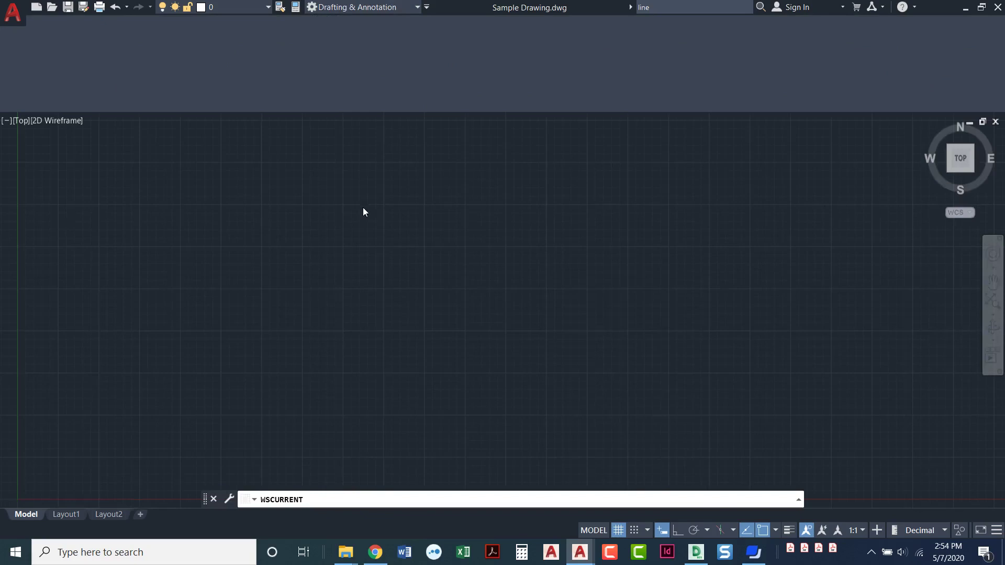
pyautogui.click(417, 7)
pyautogui.click(378, 67)
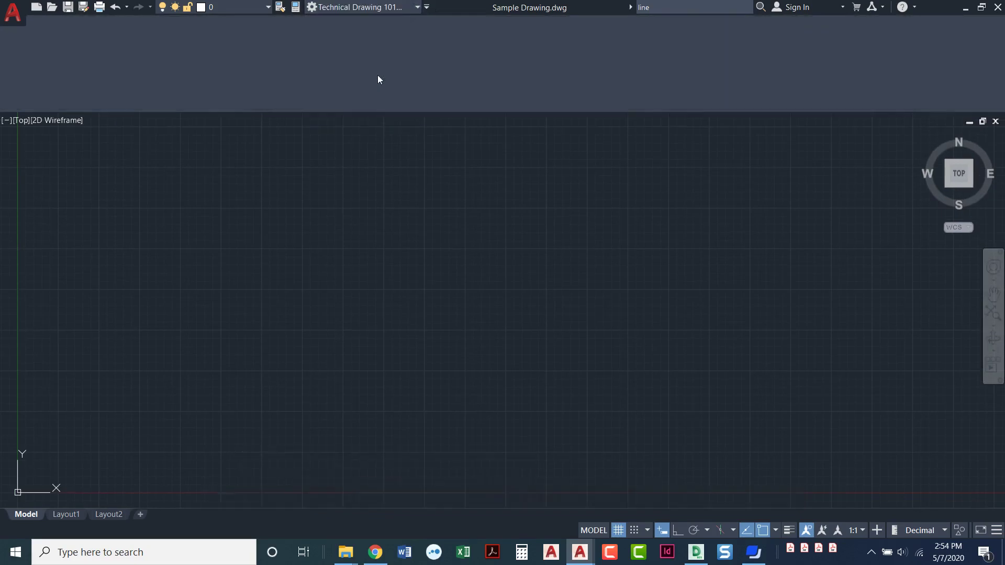